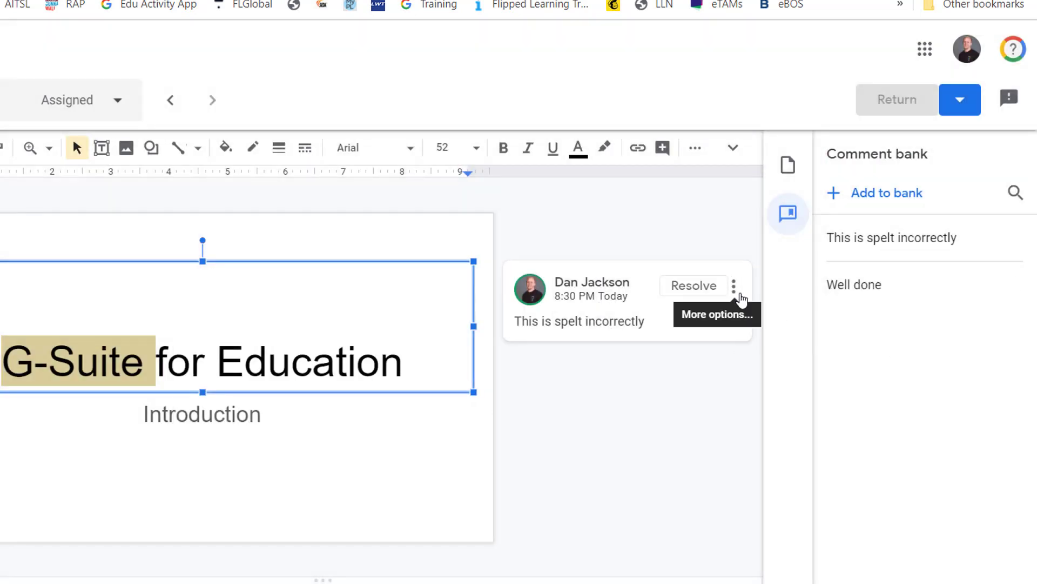
left_click(736, 292)
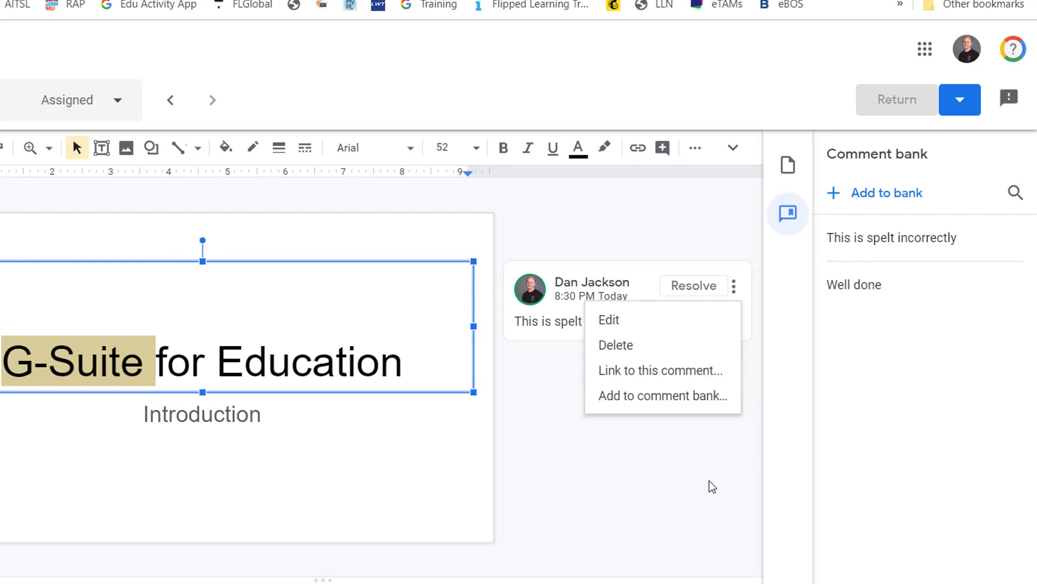
left_click(711, 484)
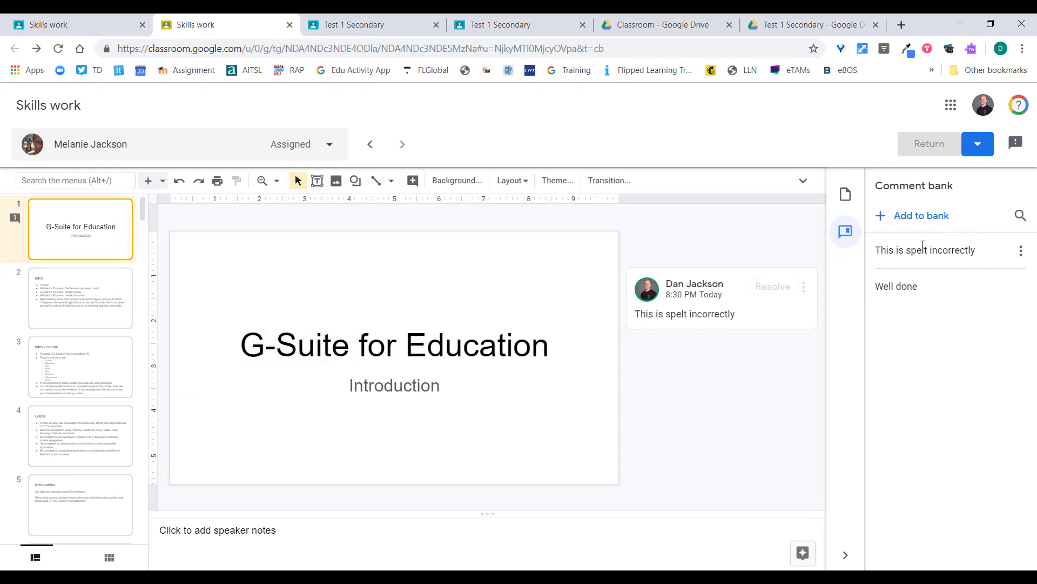
Step: Give the open Skills work submission a draft grade of 4 out of 10
left_click(847, 195)
left_click(928, 306)
type("4")
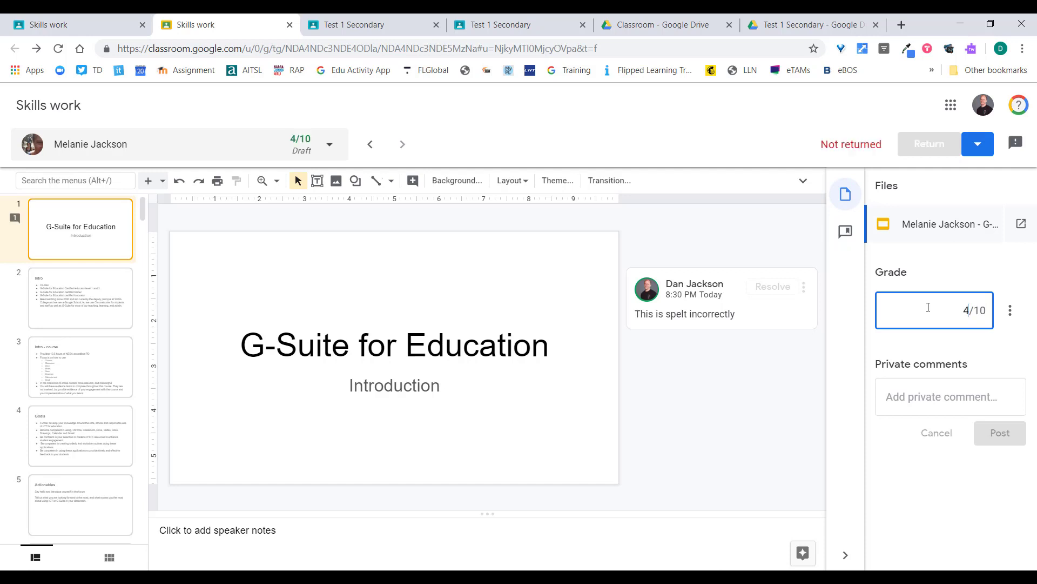
left_click(984, 369)
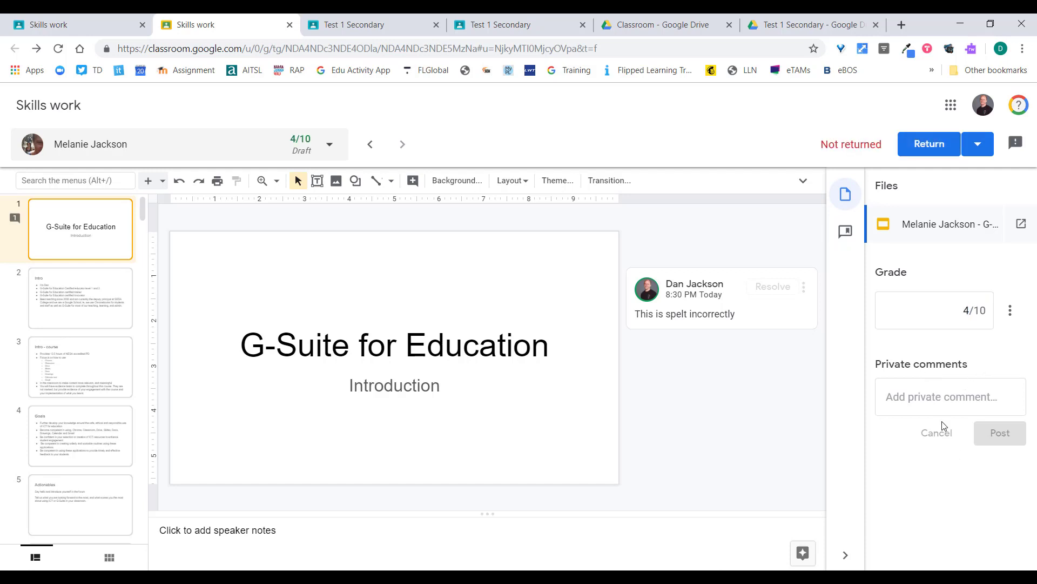
Step: Post the private comment "You need to ensure you complete your assessment tasks by the due date." on this submission
left_click(949, 396)
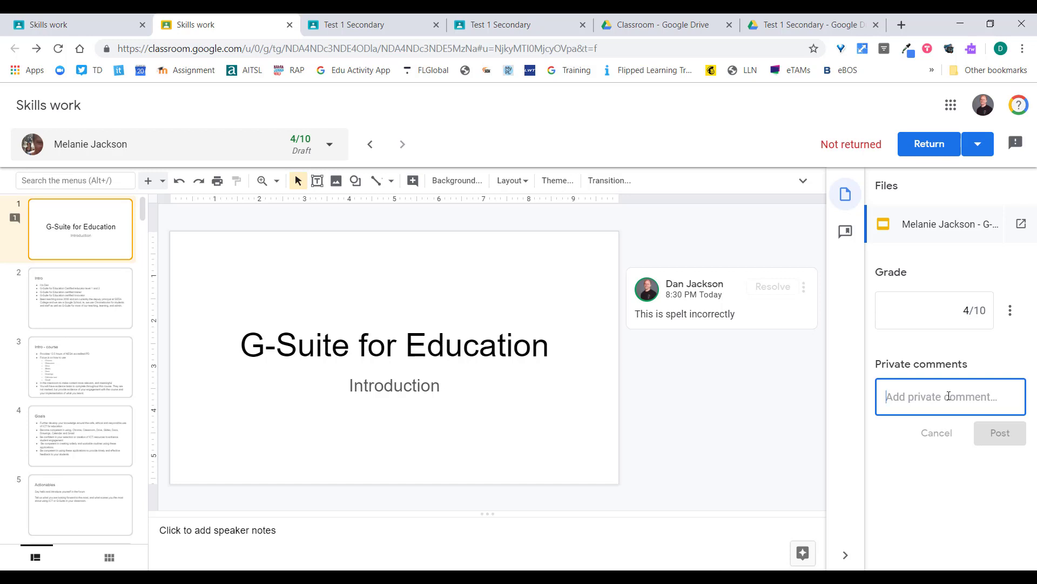
type("You need to ensure you complete you")
key("BackSpace")
key("BackSpace")
key("BackSpace")
type("you complete your assessm")
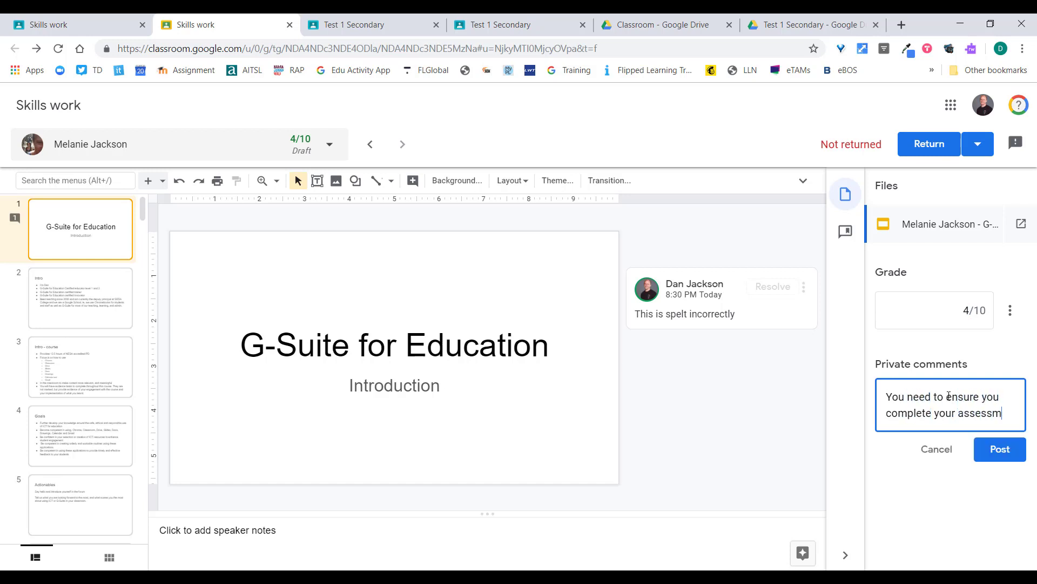
type("ent tasks by the due tate.")
left_click(989, 492)
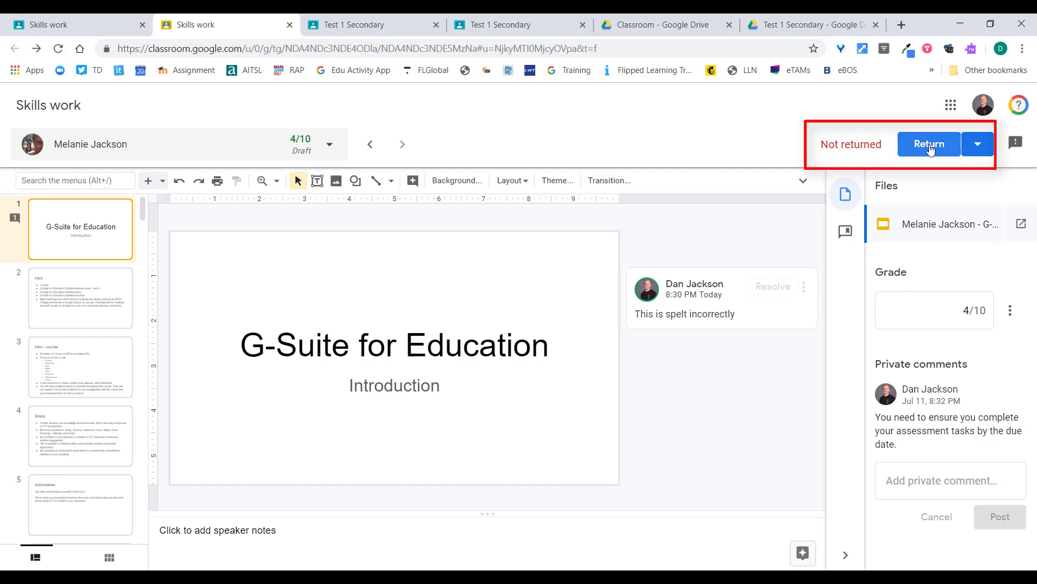
left_click(978, 145)
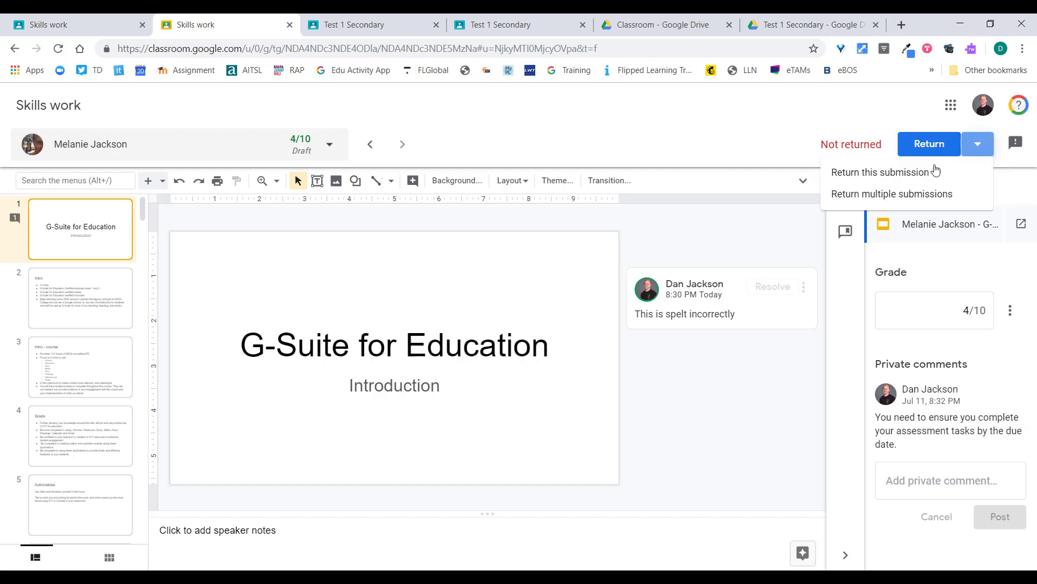
left_click(689, 128)
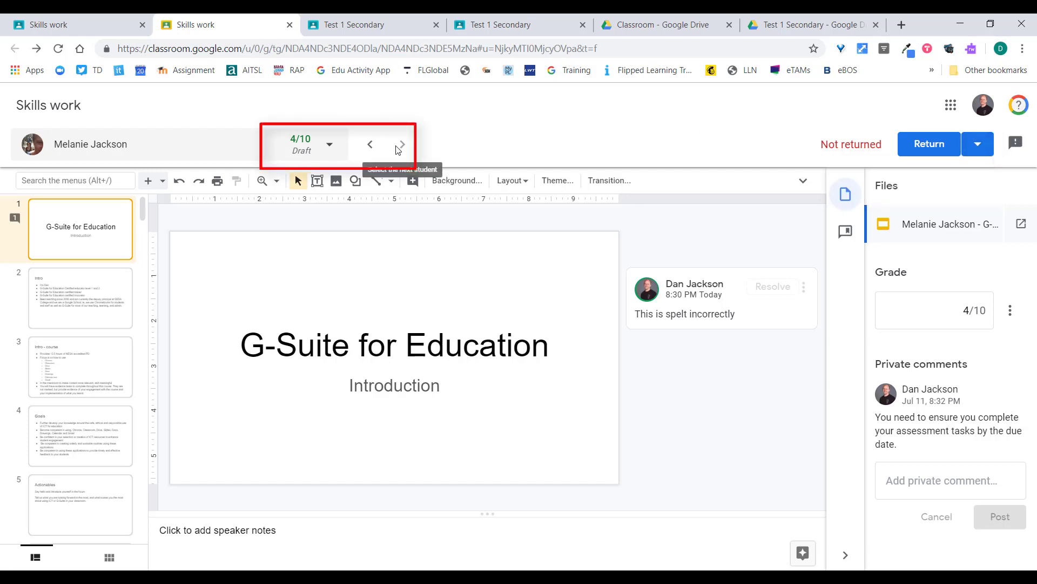
Step: Comment on the word "Education" in the previous student's title slide with the comment bank entry "Well done"
left_click(372, 148)
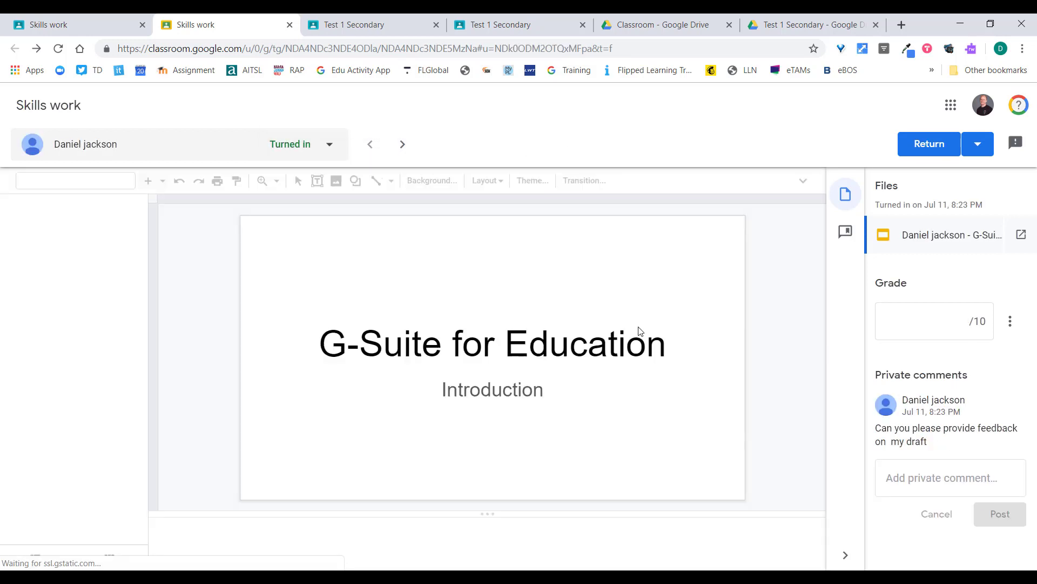
double_click(601, 358)
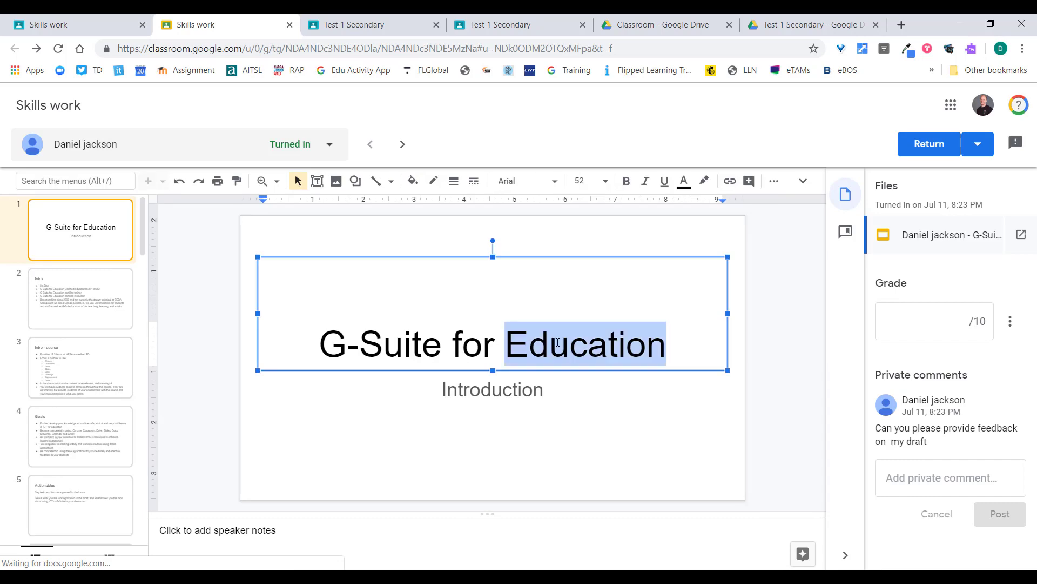
left_click(748, 181)
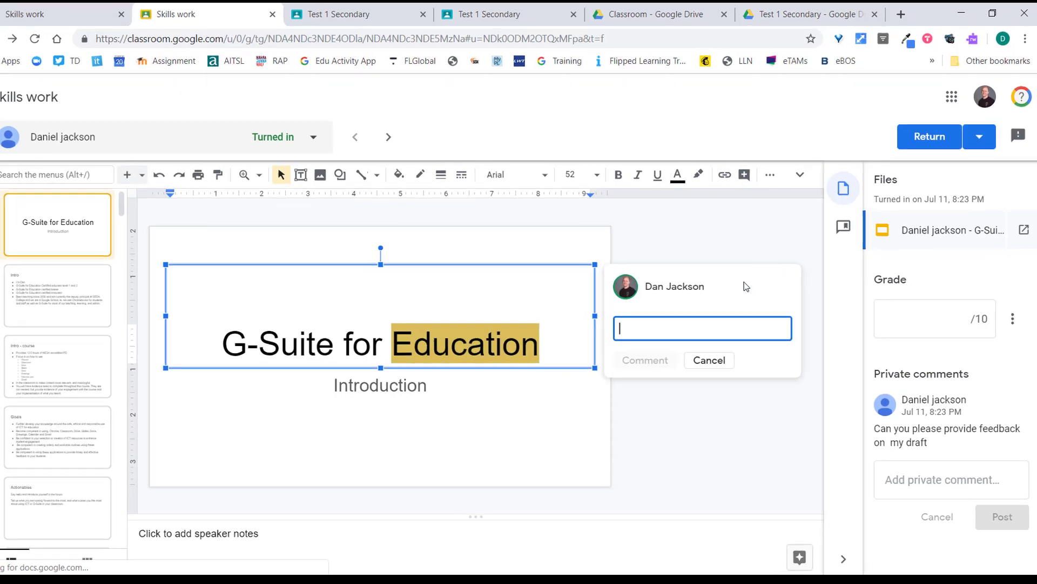
type("#")
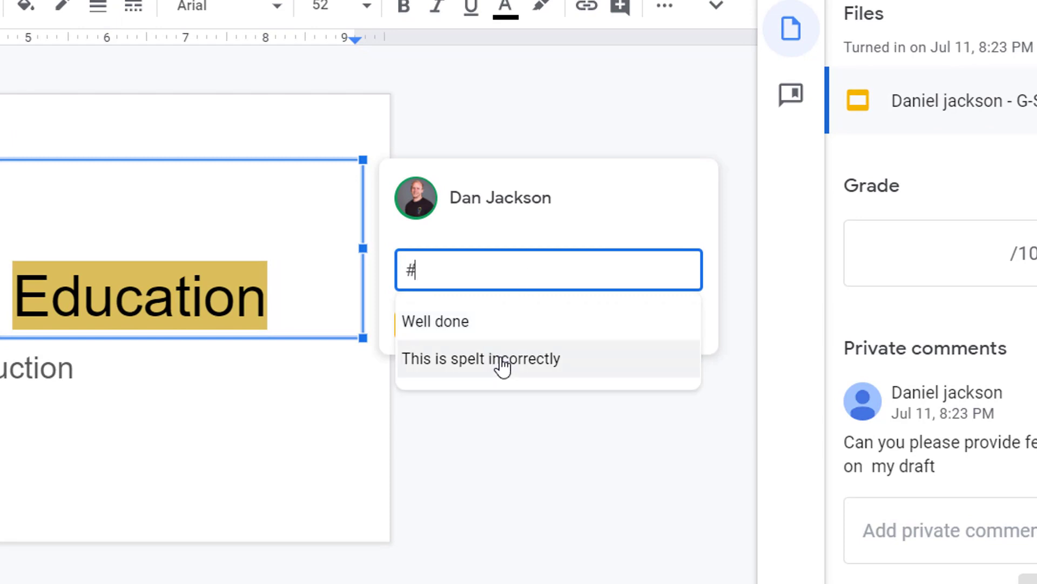
left_click(506, 327)
left_click(461, 326)
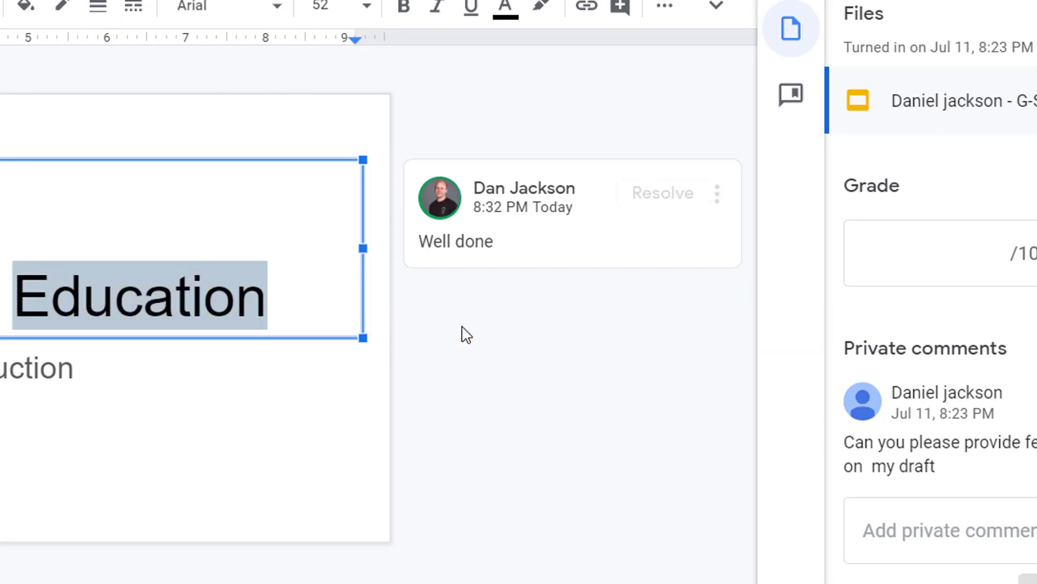
Step: Set this student's grade to 10 out of 10 and post the private comment "This is great."
left_click(910, 278)
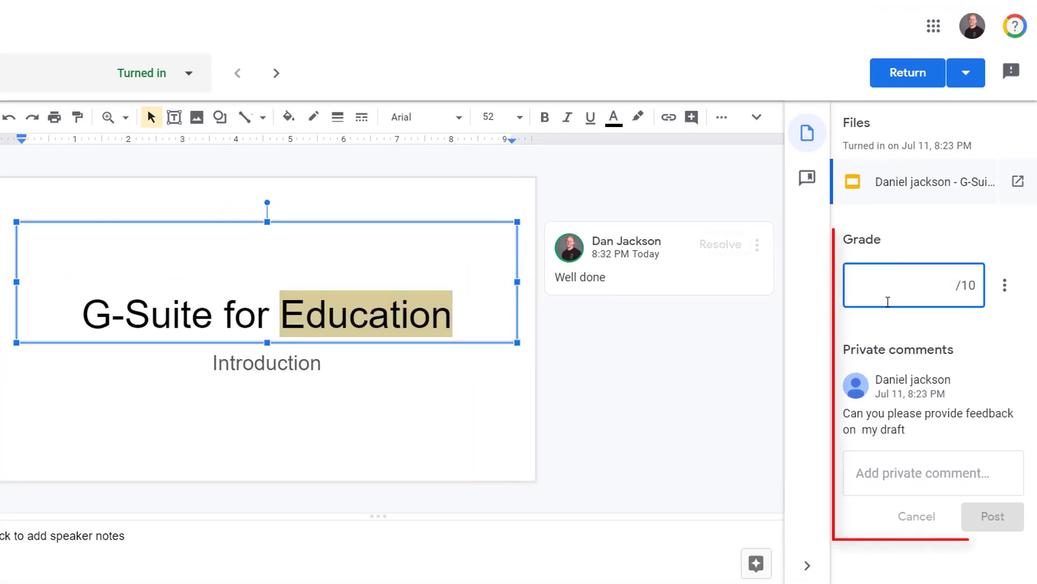
type("10")
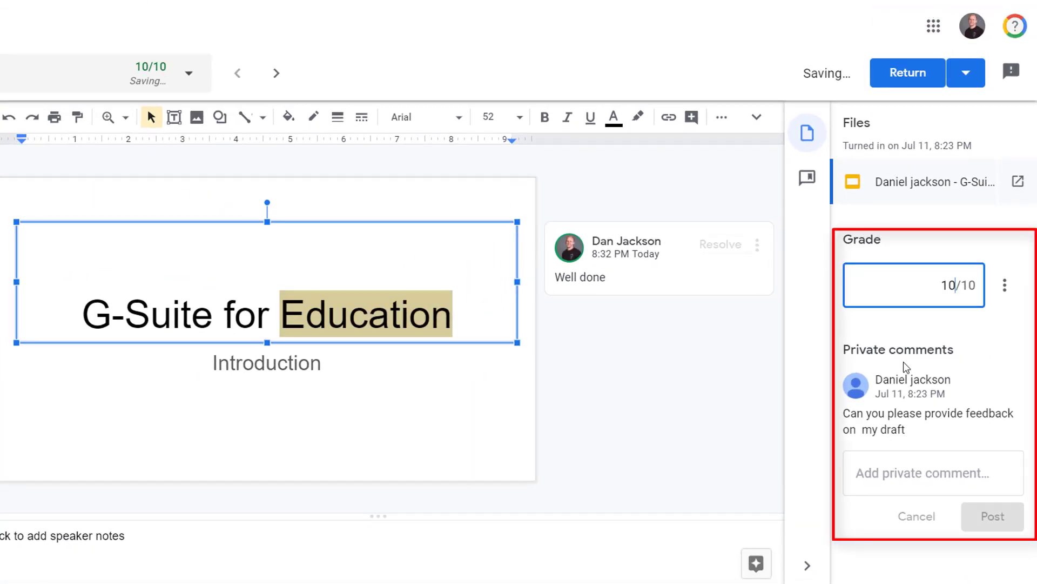
left_click(896, 474)
type("T")
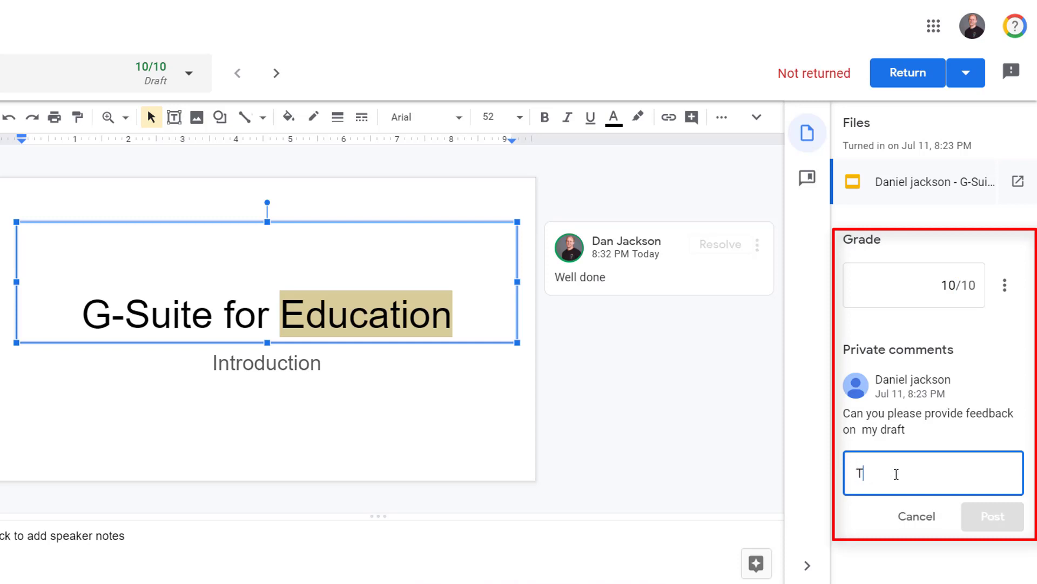
type("his is great.")
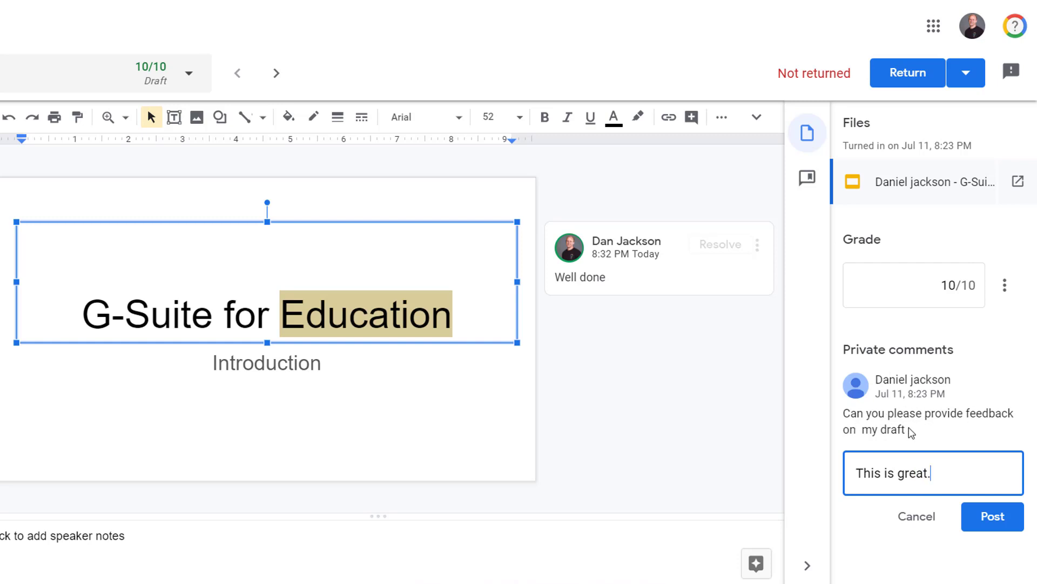
left_click(924, 447)
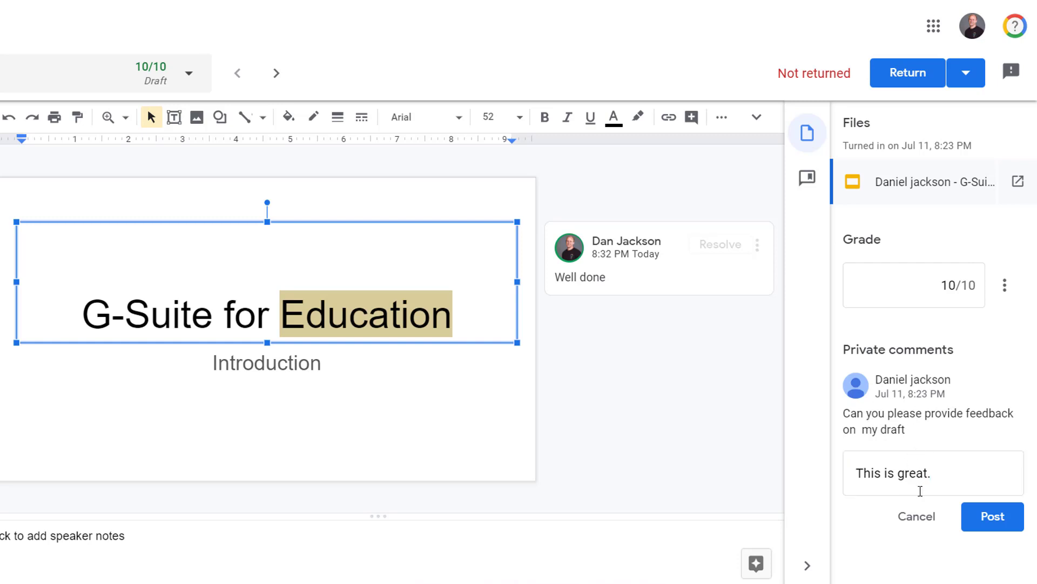
left_click(981, 521)
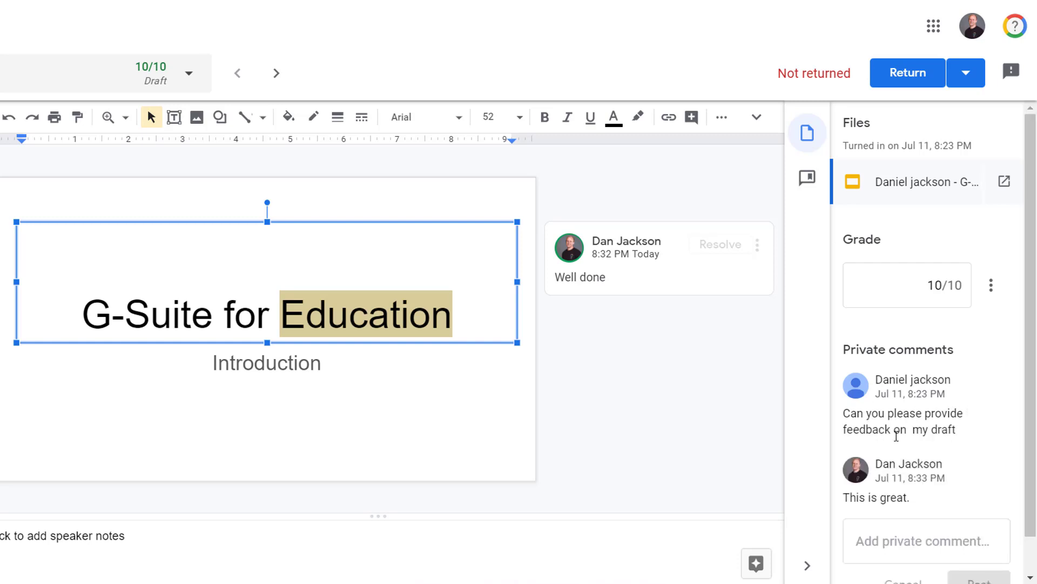
Step: Post a second private comment: "I have finished going through your draft. please see detailed comments in the document"
left_click(903, 543)
type("I have finished going th")
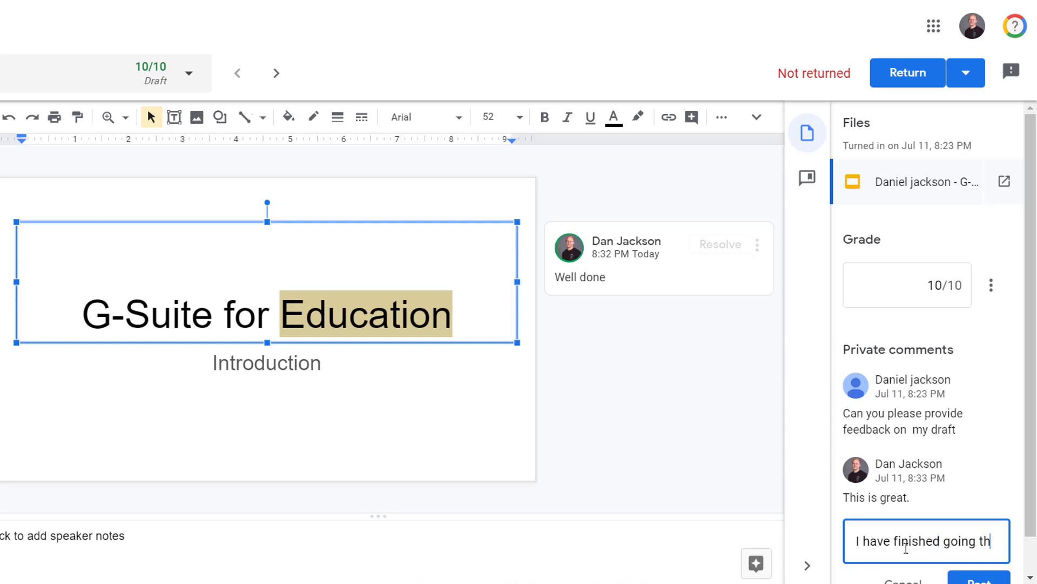
type("rough your draft. please see")
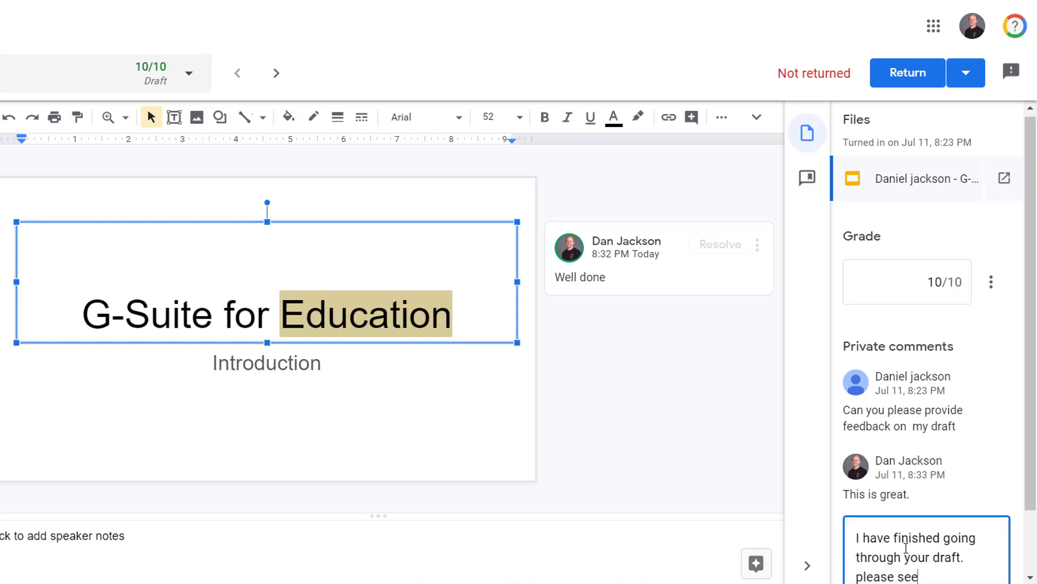
type(" detailed comments in the document")
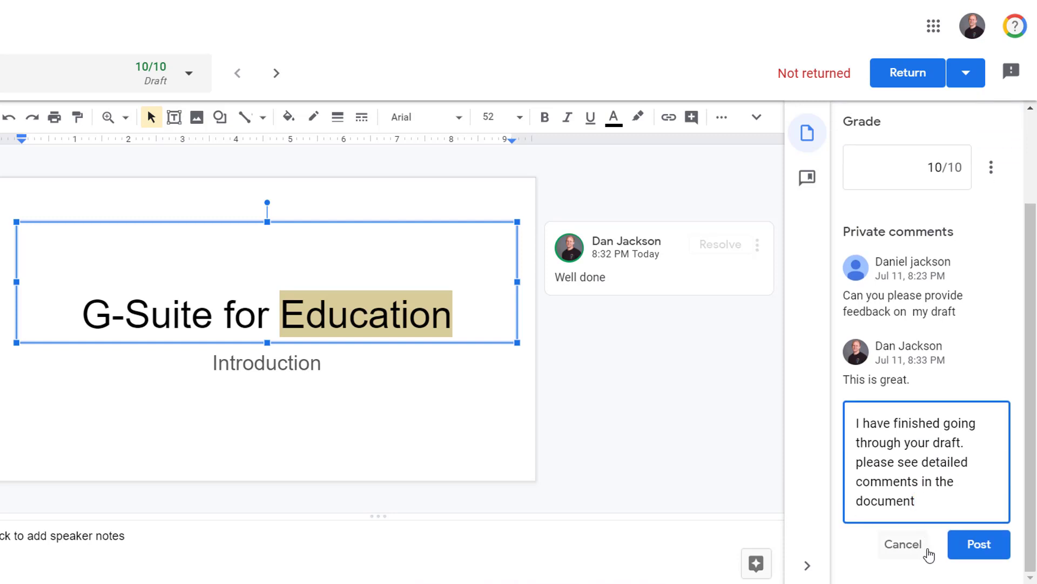
left_click(972, 545)
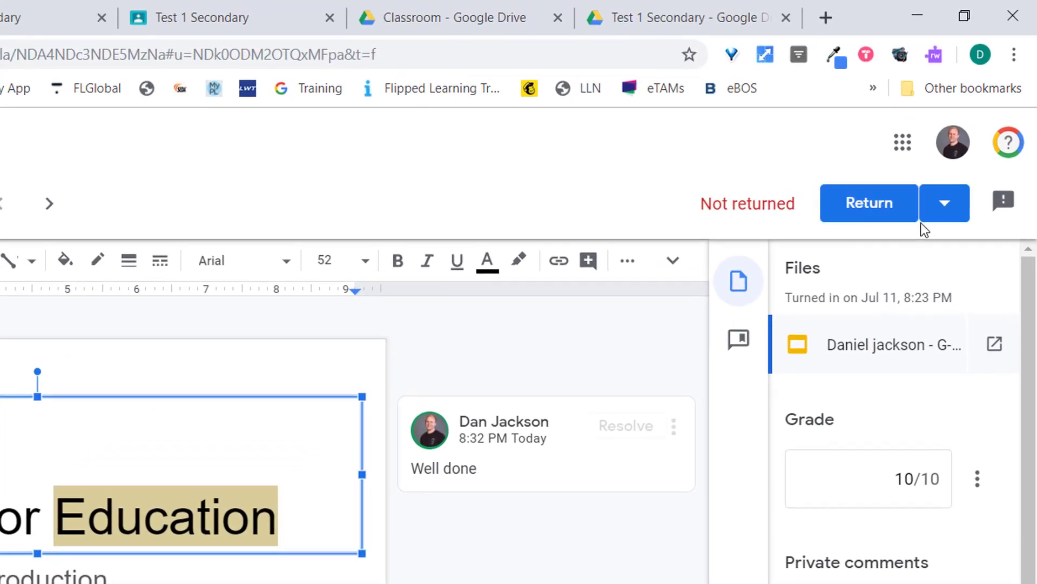
Step: Return only this graded Skills work submission to the student
left_click(942, 208)
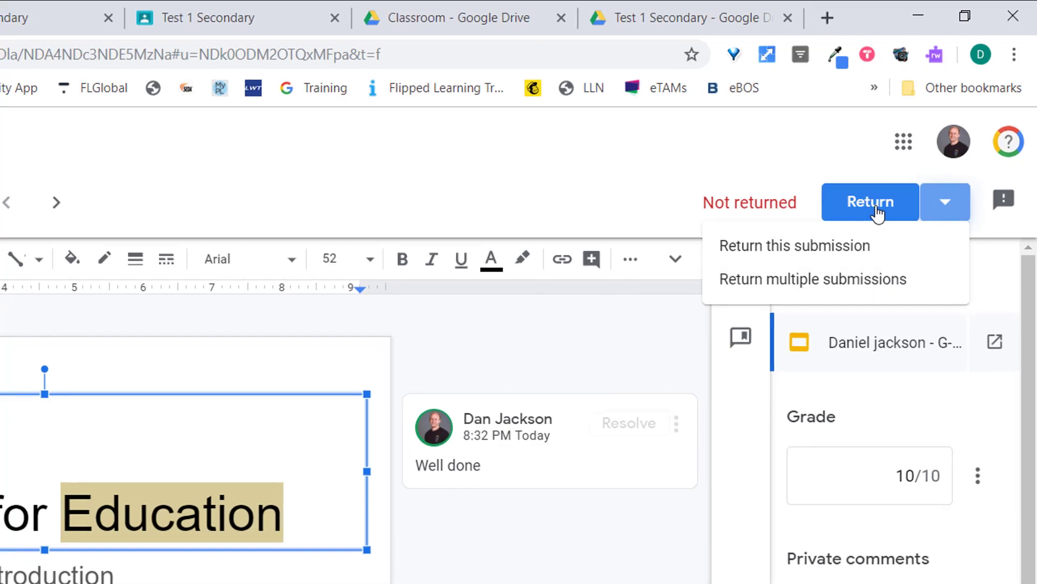
left_click(859, 247)
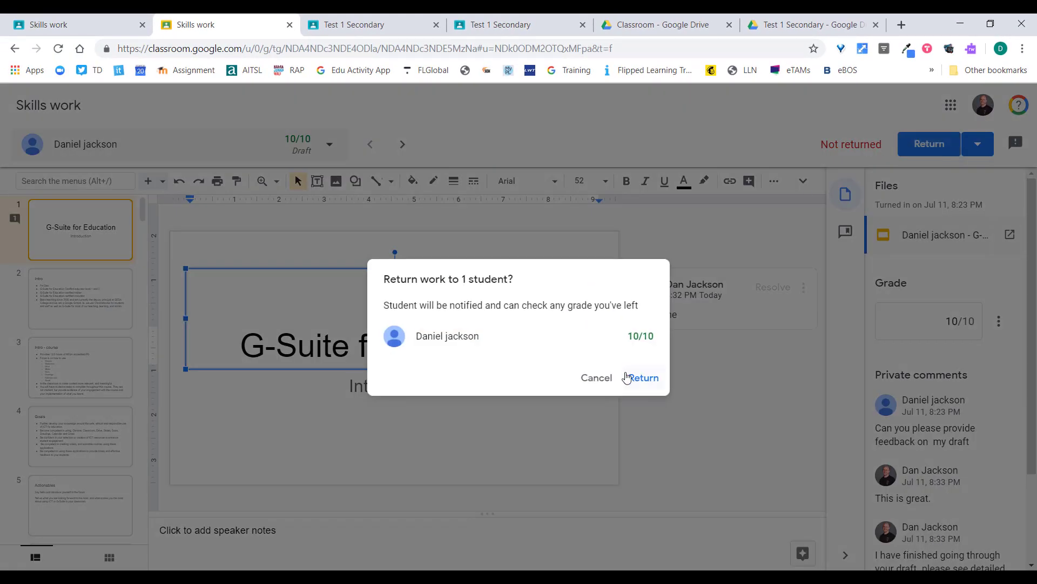
left_click(643, 379)
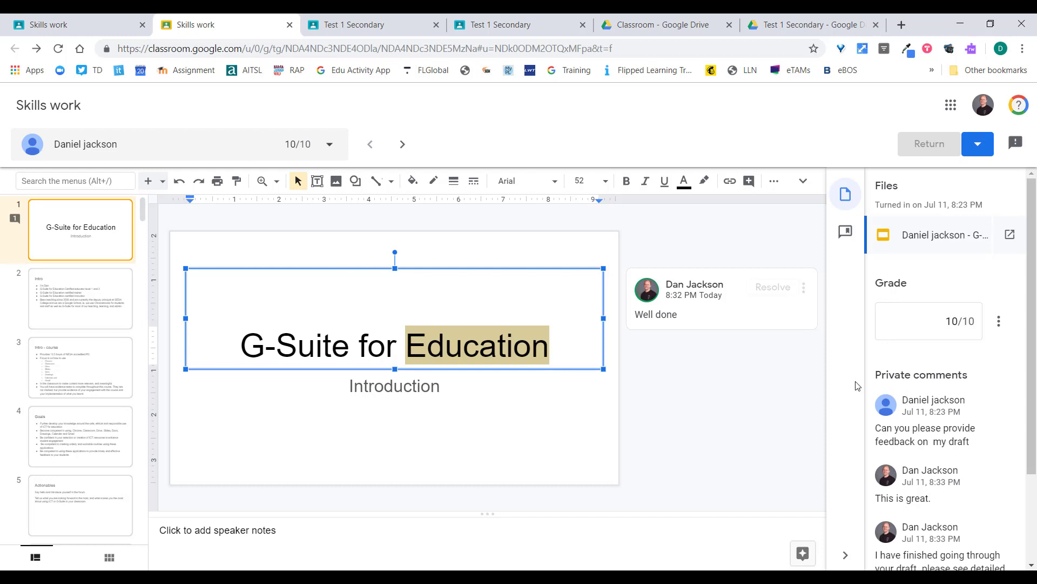
Step: Go back to the Test 1 class from the Skills work student list and show the class gradebook
left_click(79, 23)
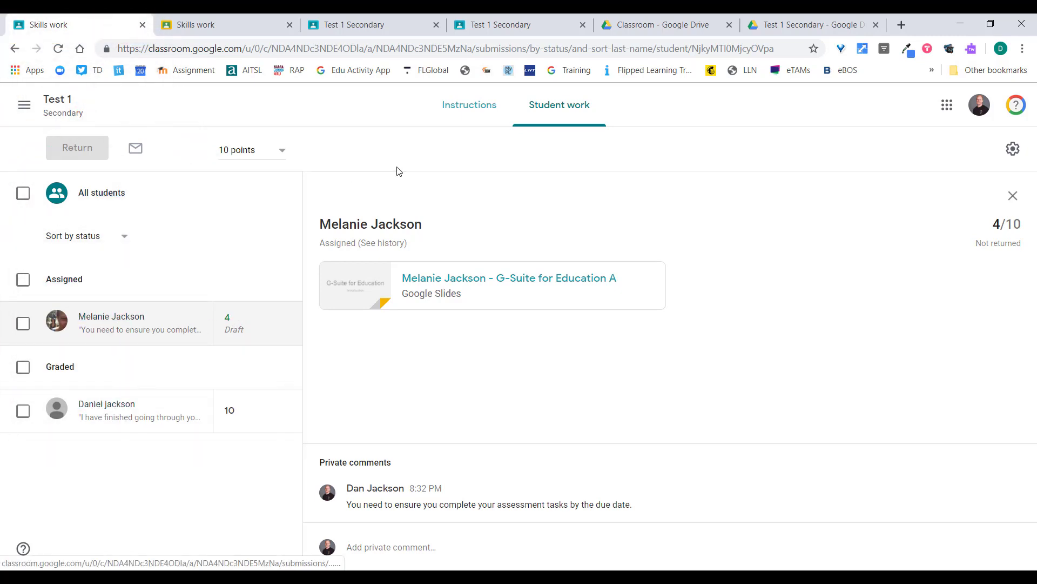
left_click(61, 102)
left_click(617, 107)
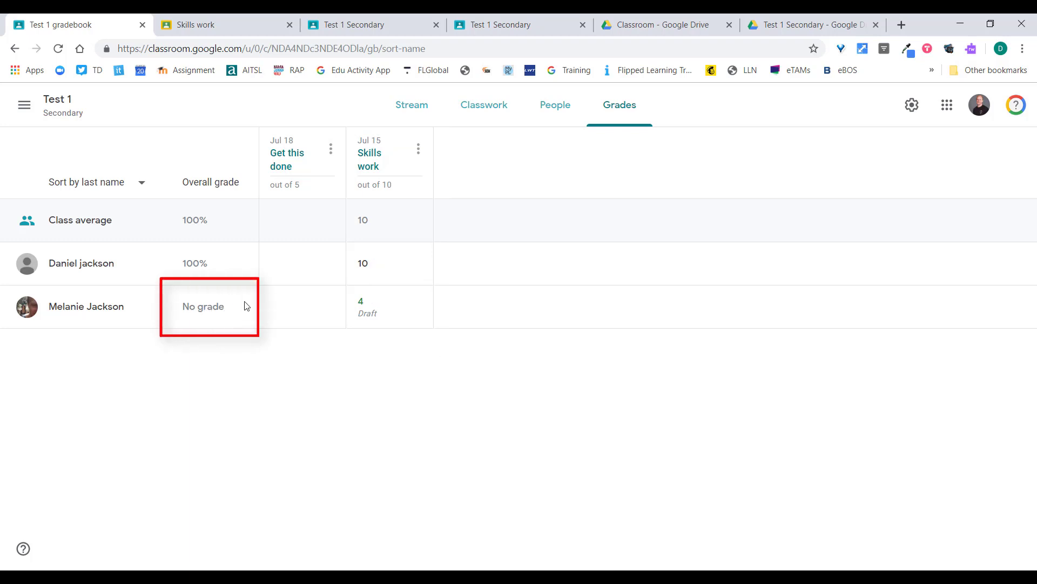
left_click(418, 308)
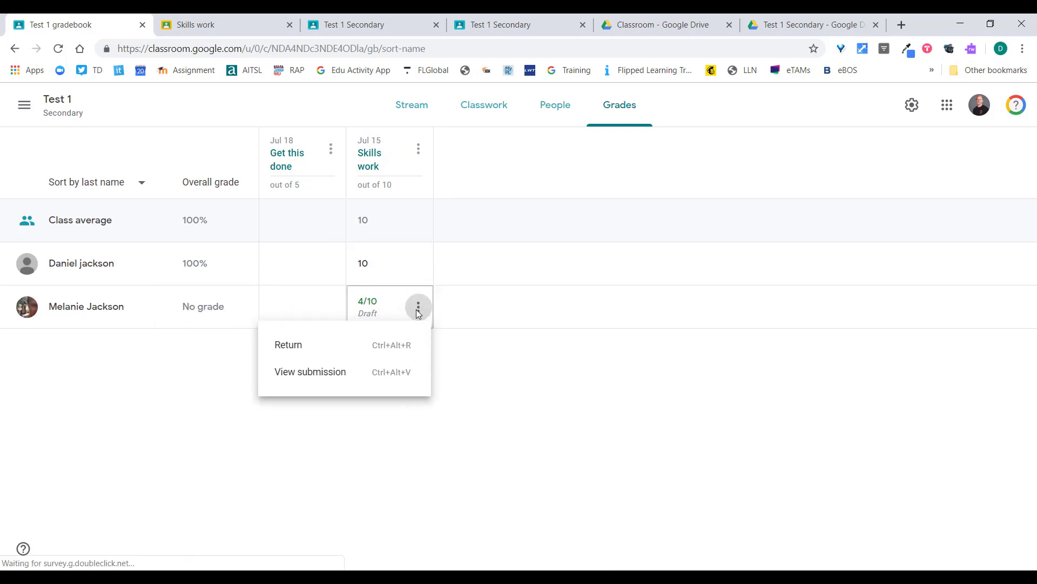
left_click(310, 348)
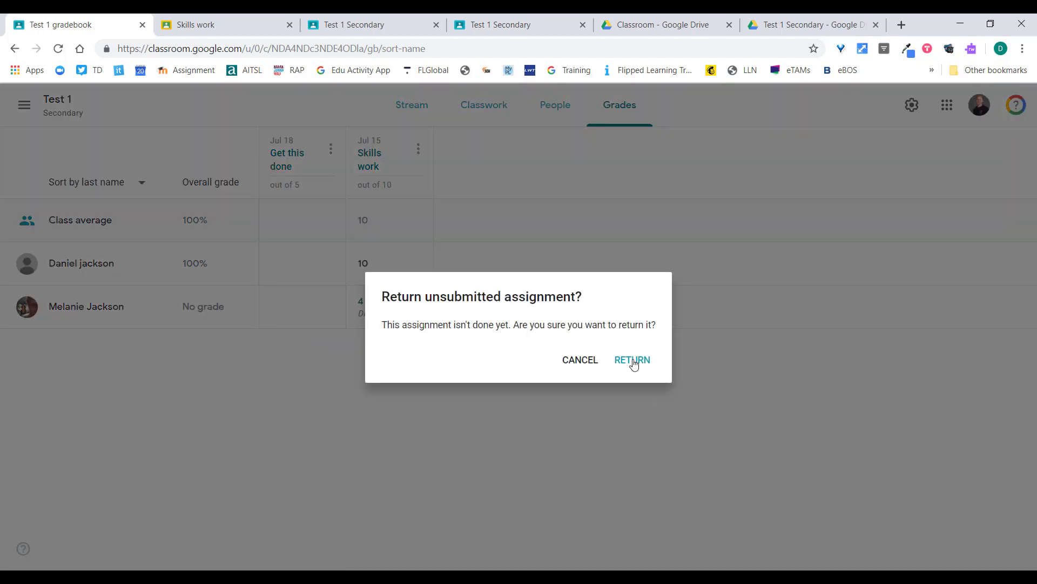
left_click(592, 366)
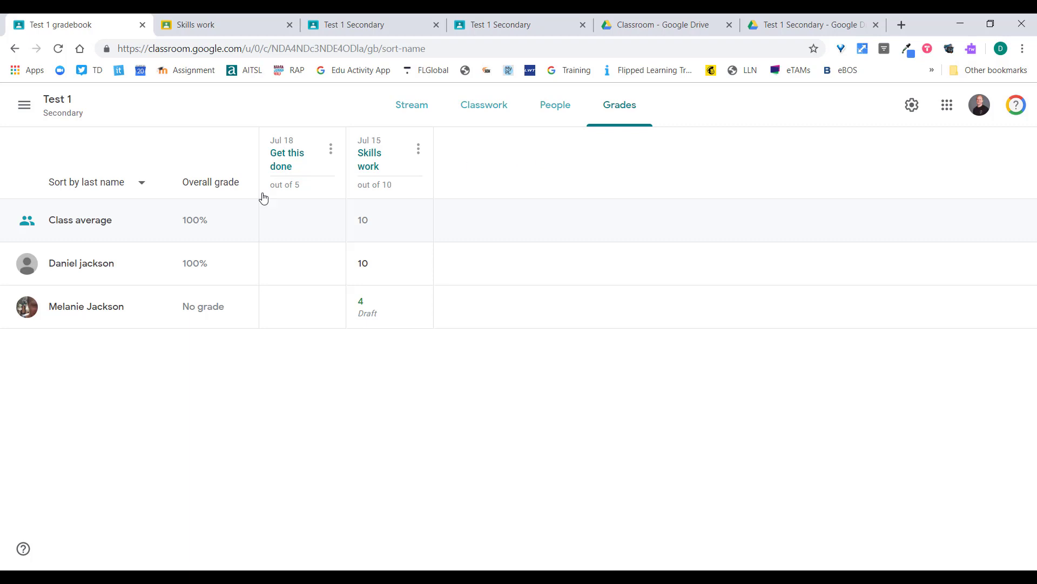
Step: Open the first listed student's record from the gradebook, and review the class details and general options in the Test 1 class settings
left_click(68, 267)
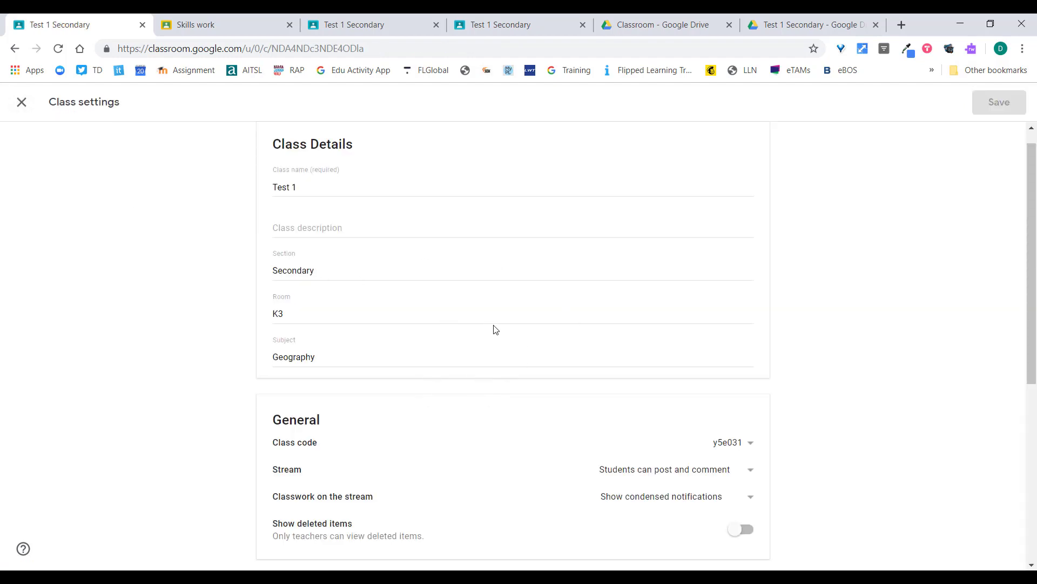
scroll(537, 389, "down", 1)
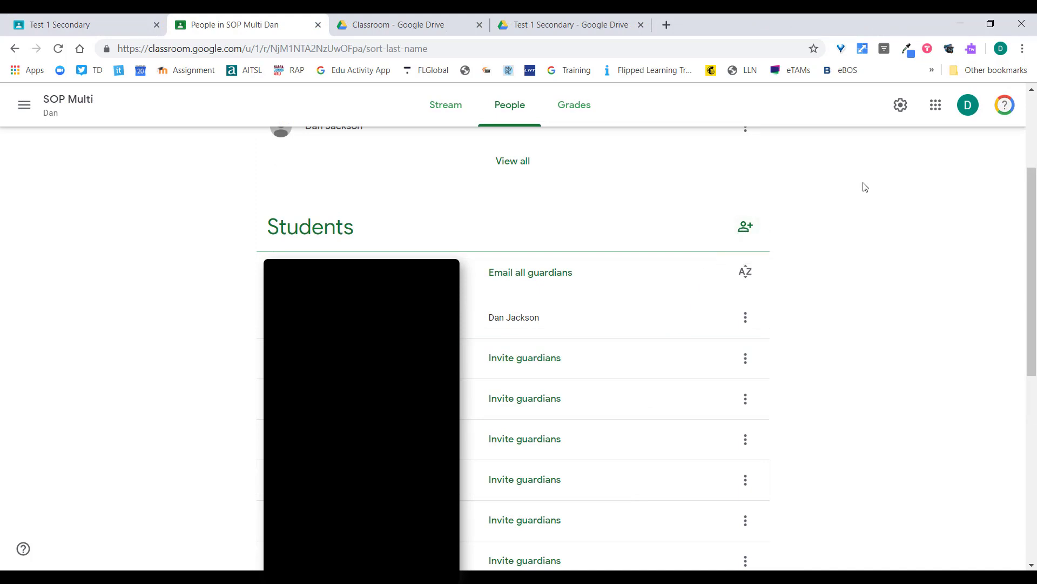
Step: Open the SOP Multi class settings and read through the example of a guardian email summary
left_click(900, 104)
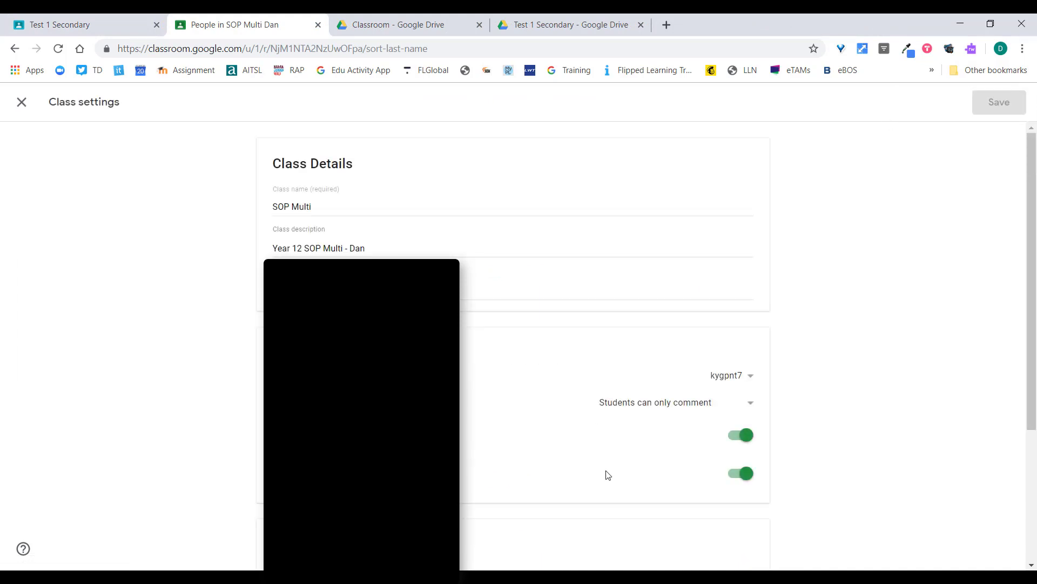
scroll(619, 449, "down", 3)
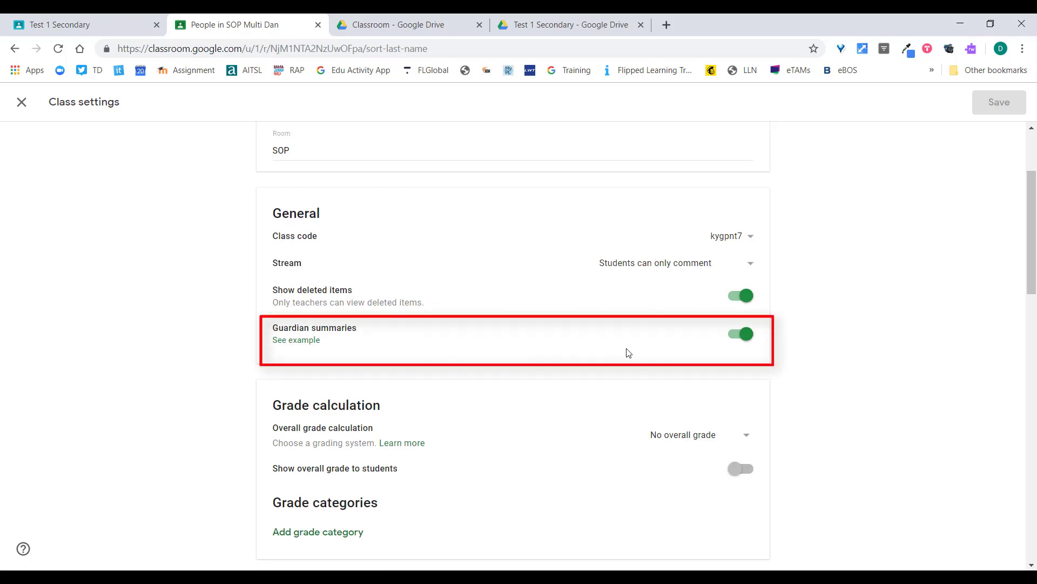
left_click(289, 341)
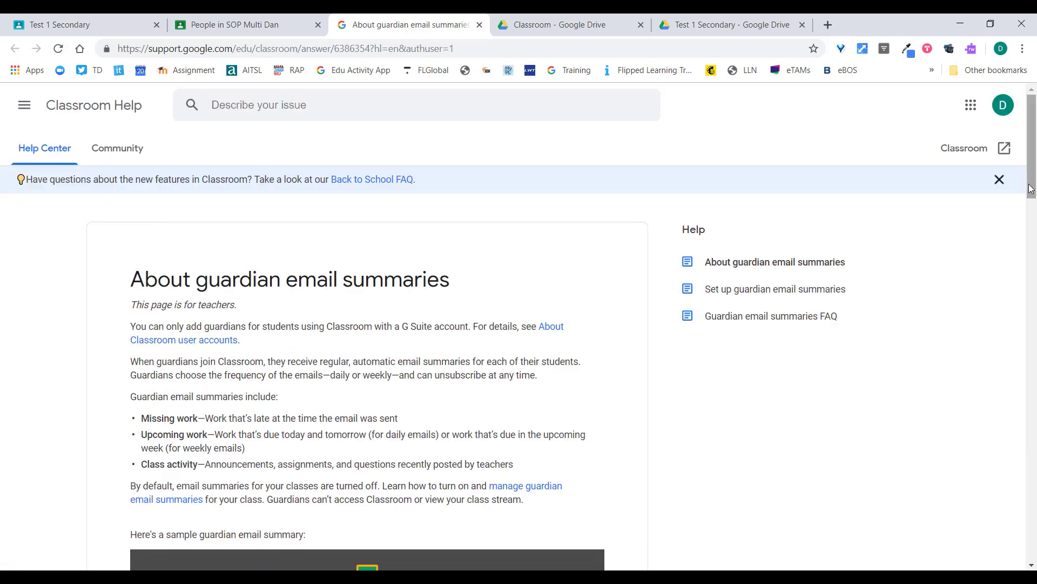
scroll(1031, 188, "down", 7)
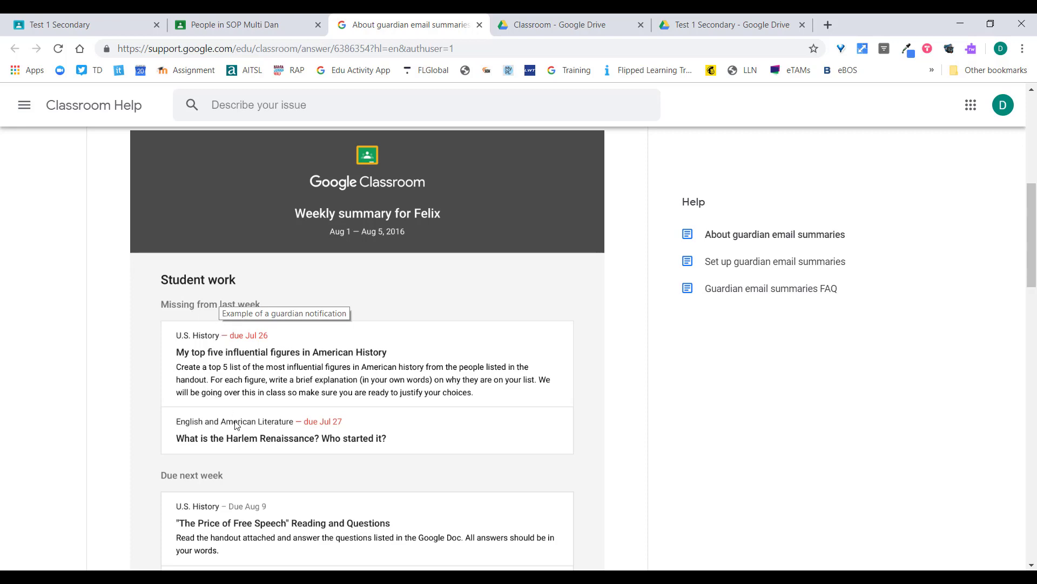
left_click_drag(1035, 252, 1036, 354)
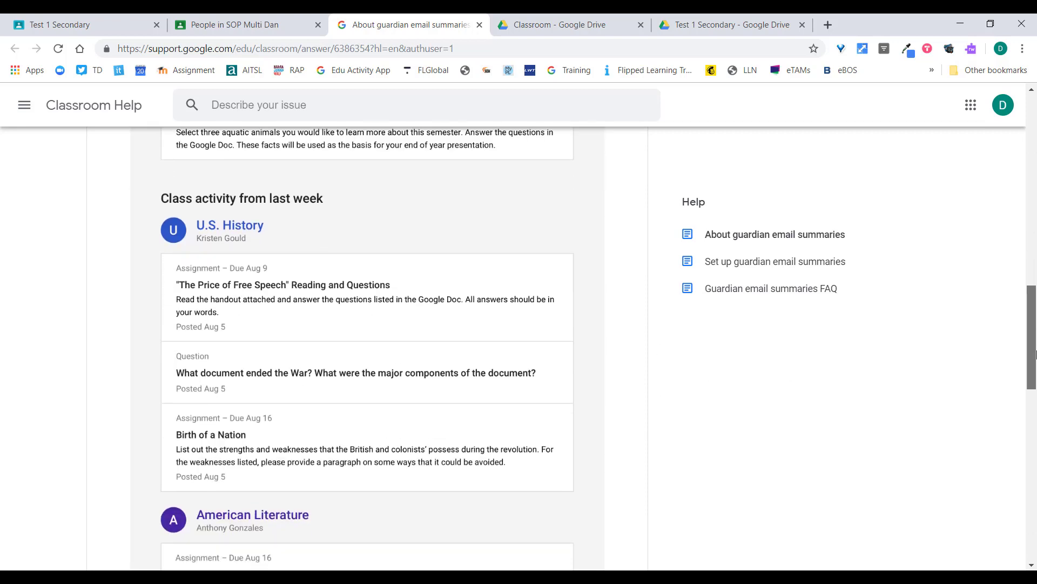
left_click_drag(1035, 354, 1036, 364)
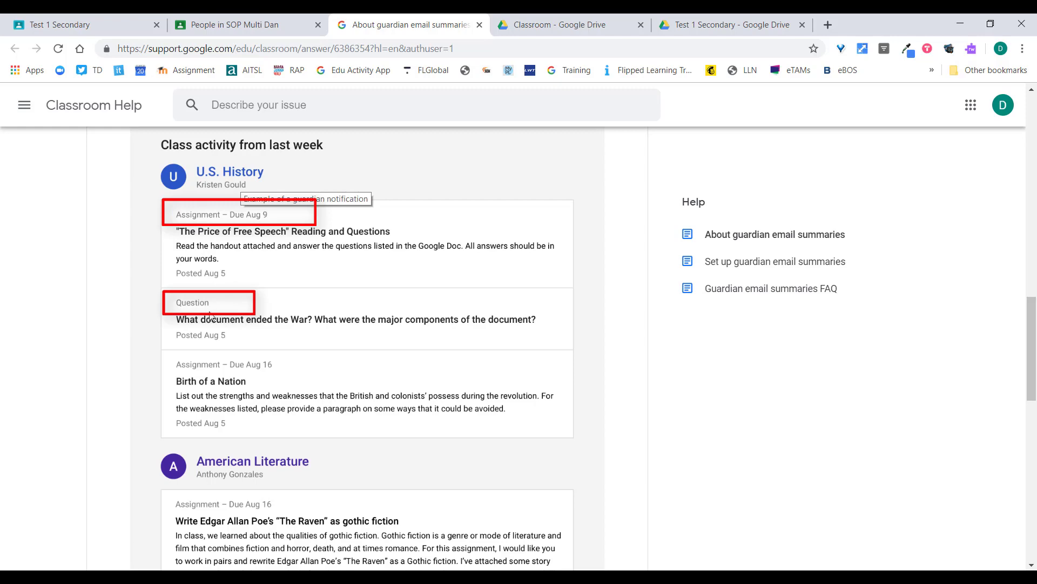
left_click_drag(1032, 332, 1033, 218)
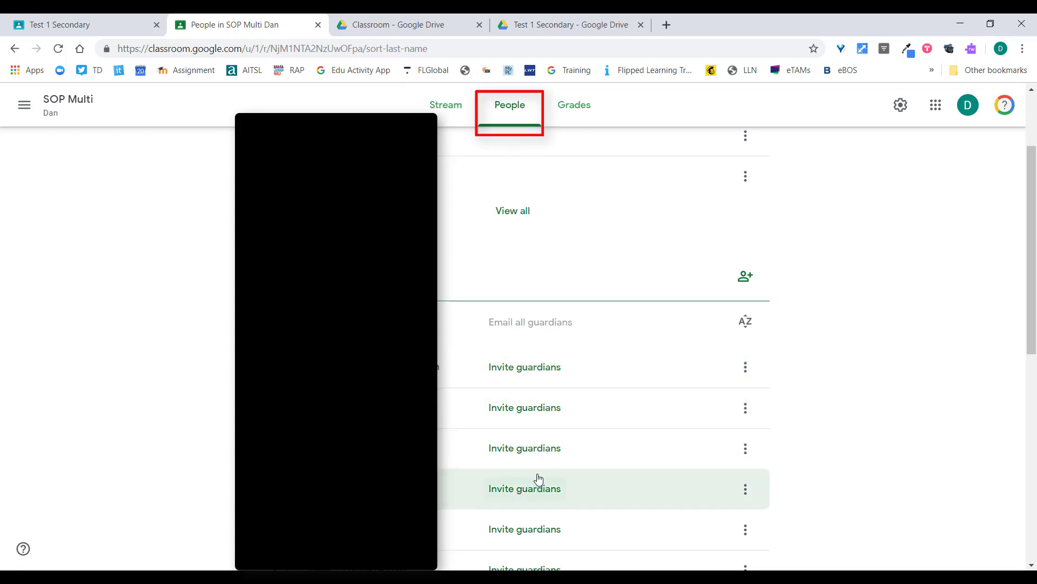
Step: Invite a guardian for the first listed student in SOP Multi, entering the guardian's email address
left_click(543, 371)
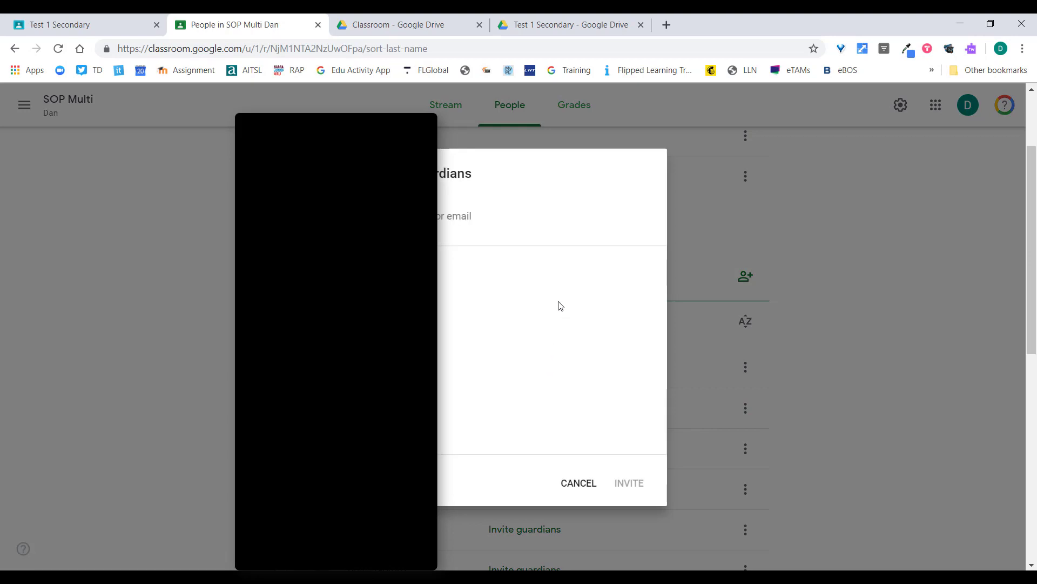
key("ctrl+v")
left_click(629, 482)
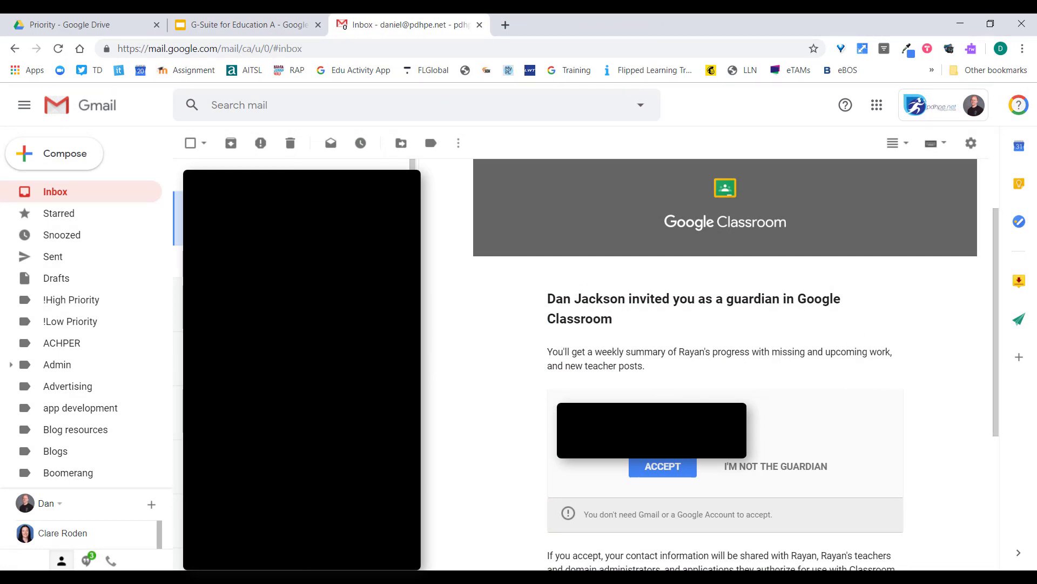
Step: Switch to Gmail, accept the Classroom guardian invitation, and check the email summary frequency options, keeping Weekly
left_click(658, 470)
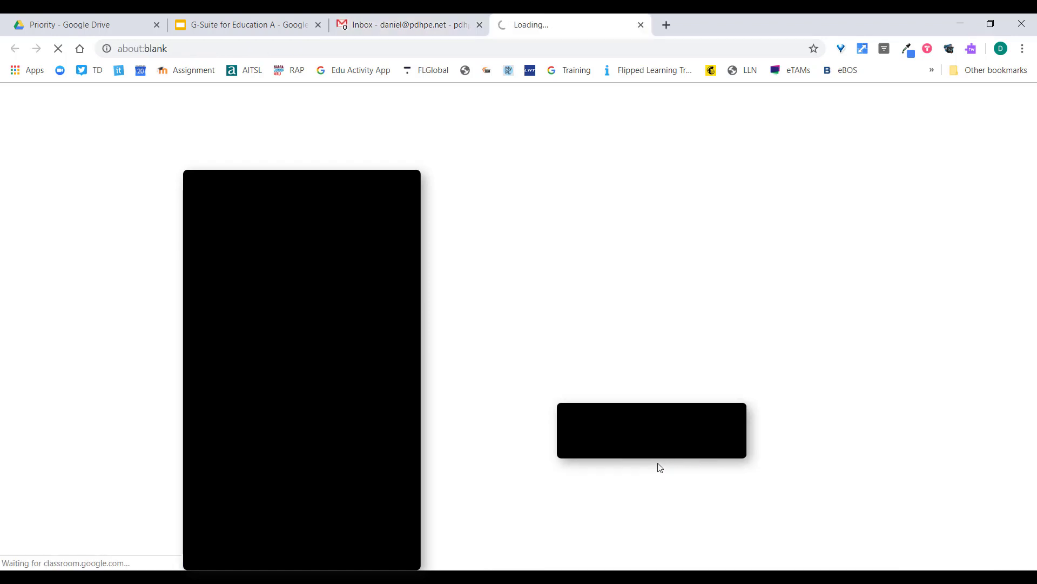
left_click(625, 390)
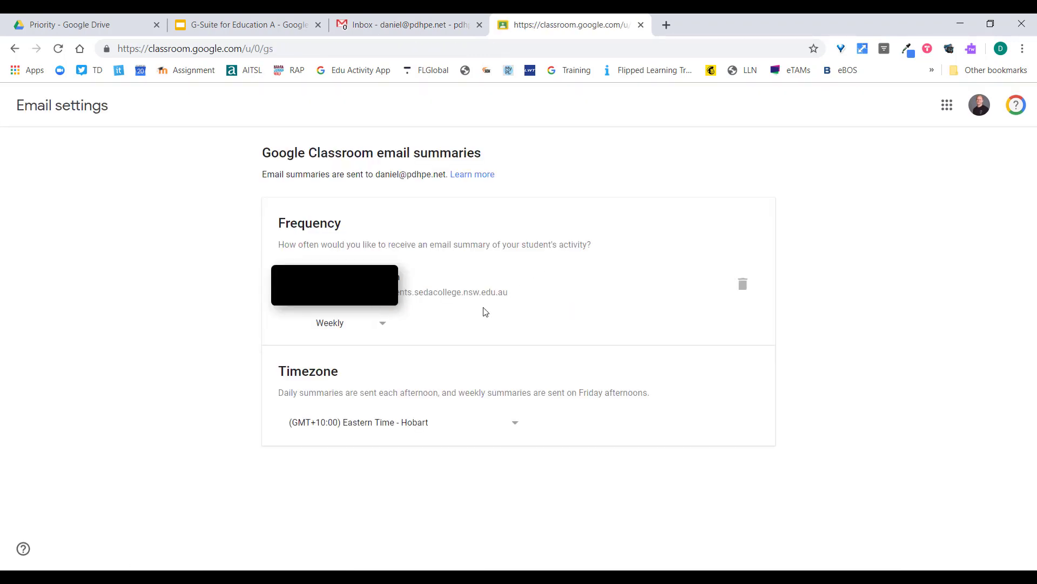
left_click(383, 328)
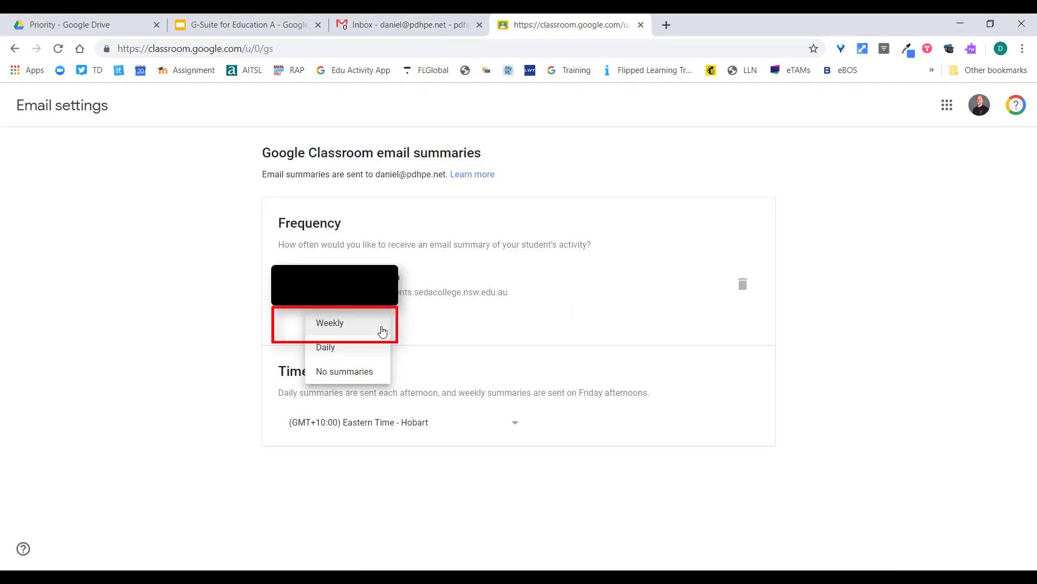
left_click(466, 337)
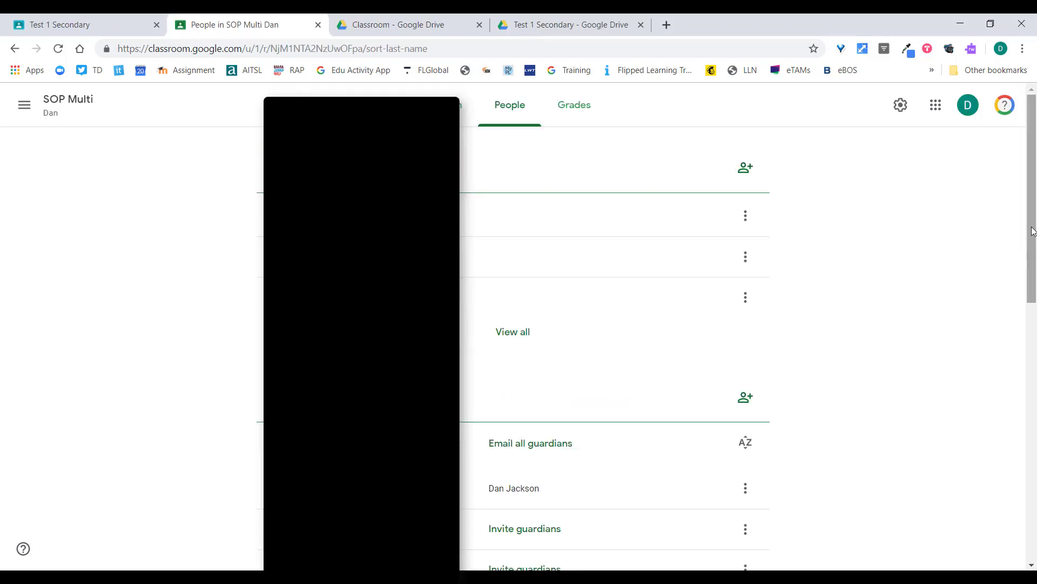
Step: Look over the SOP Multi student list and the email, invite and remove guardian options for the student with a linked guardian
scroll(636, 314, "down", 3)
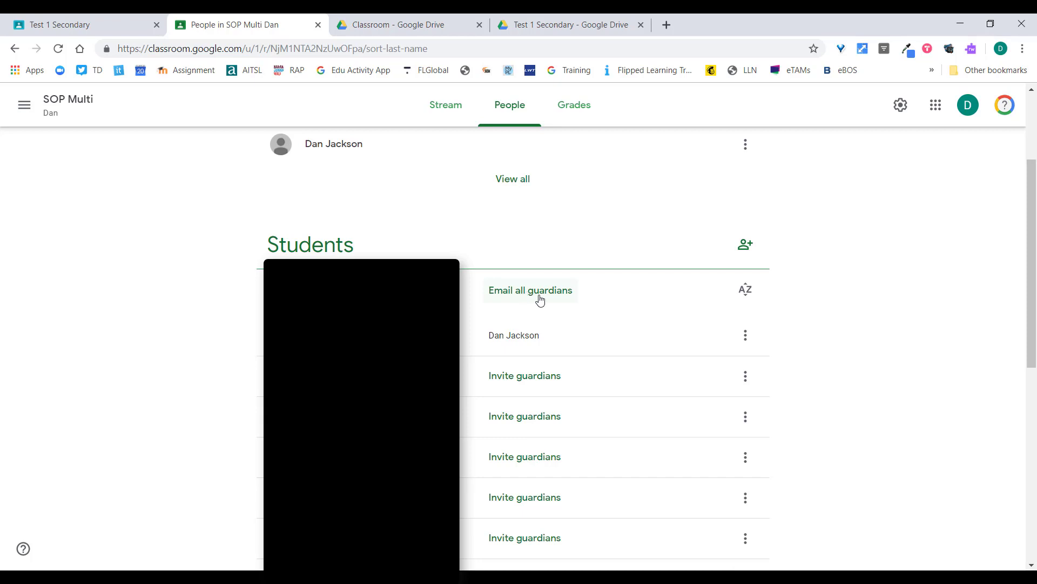
left_click(746, 336)
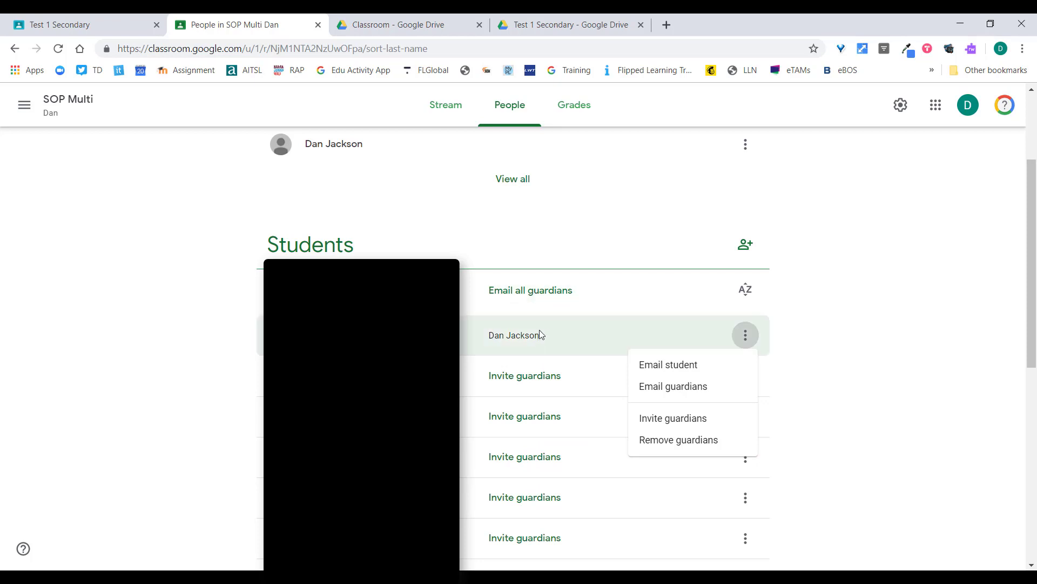
left_click(887, 396)
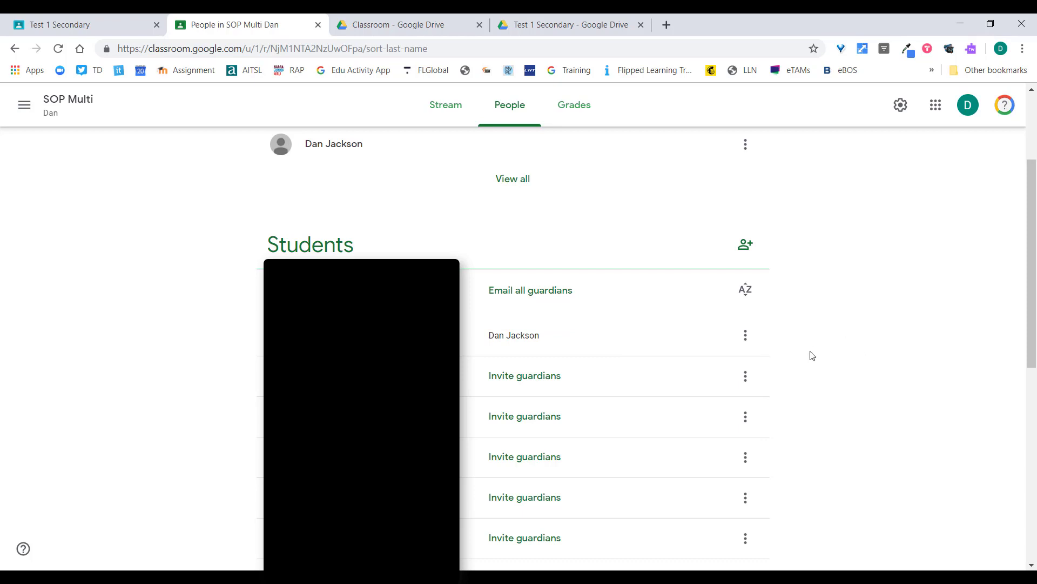
scroll(684, 400, "down", 8)
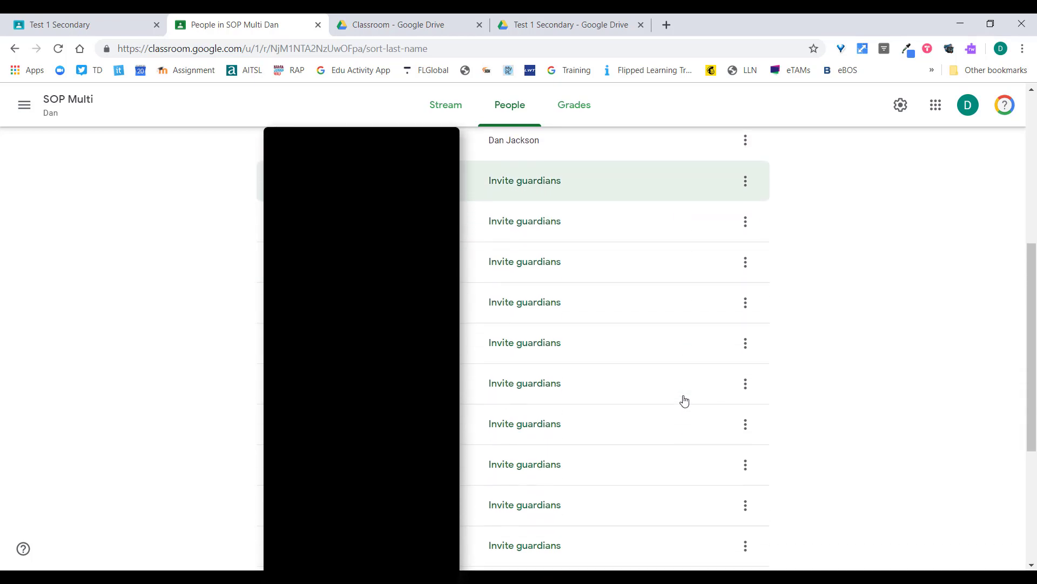
scroll(682, 400, "up", 6)
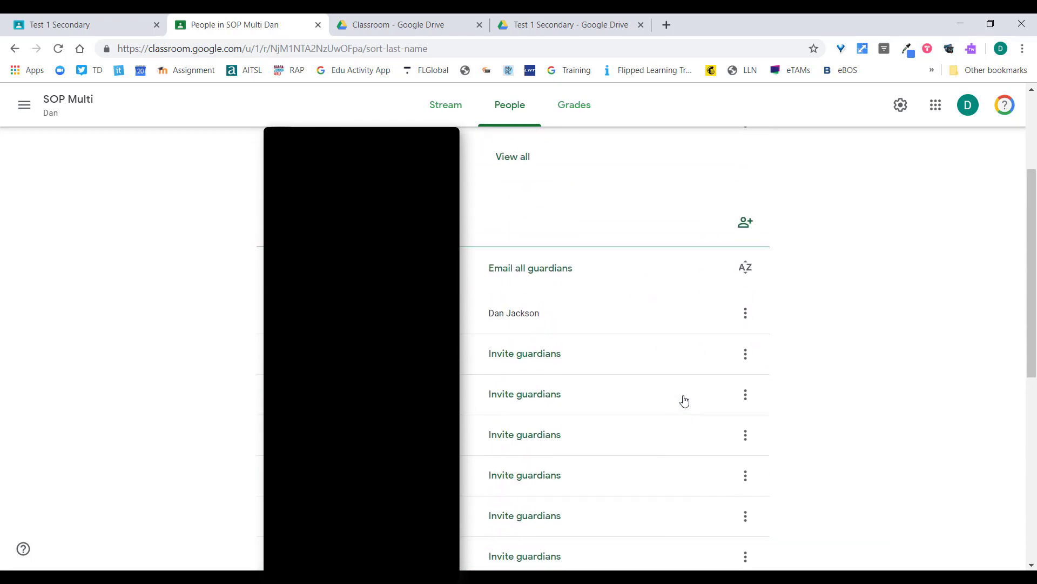